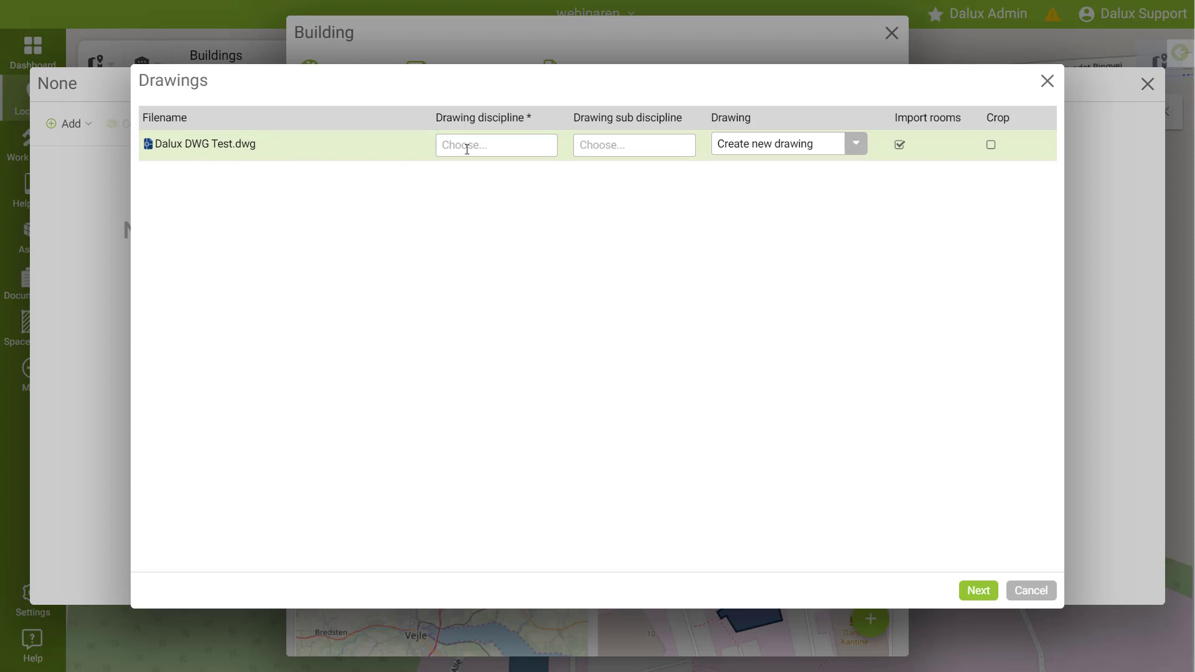
Step: Set the drawing discipline to Architectural for Dalux DWG Test.dwg, keeping Create new drawing, and continue
click(467, 149)
click(489, 254)
click(631, 148)
click(794, 145)
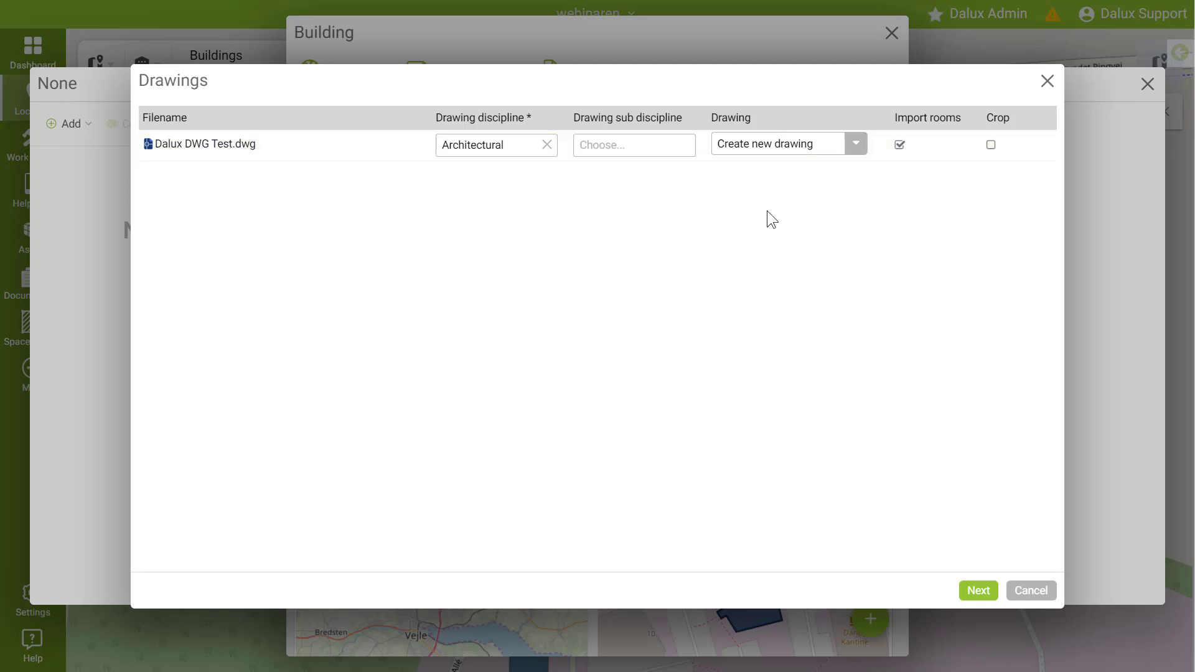
click(993, 154)
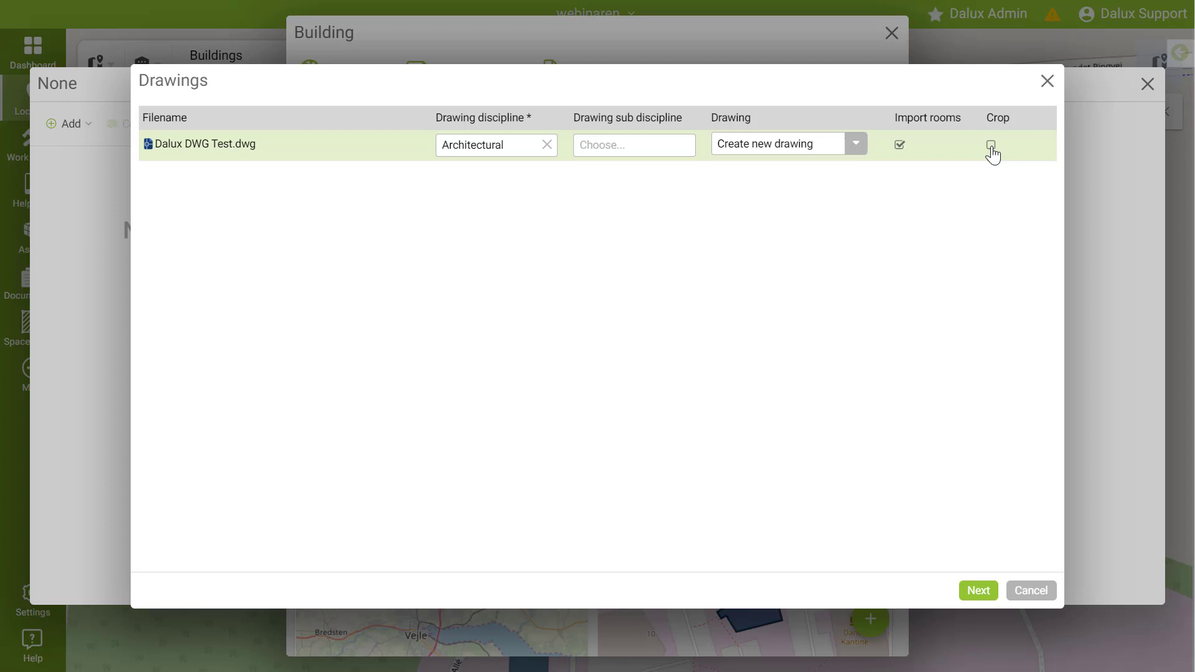
click(976, 593)
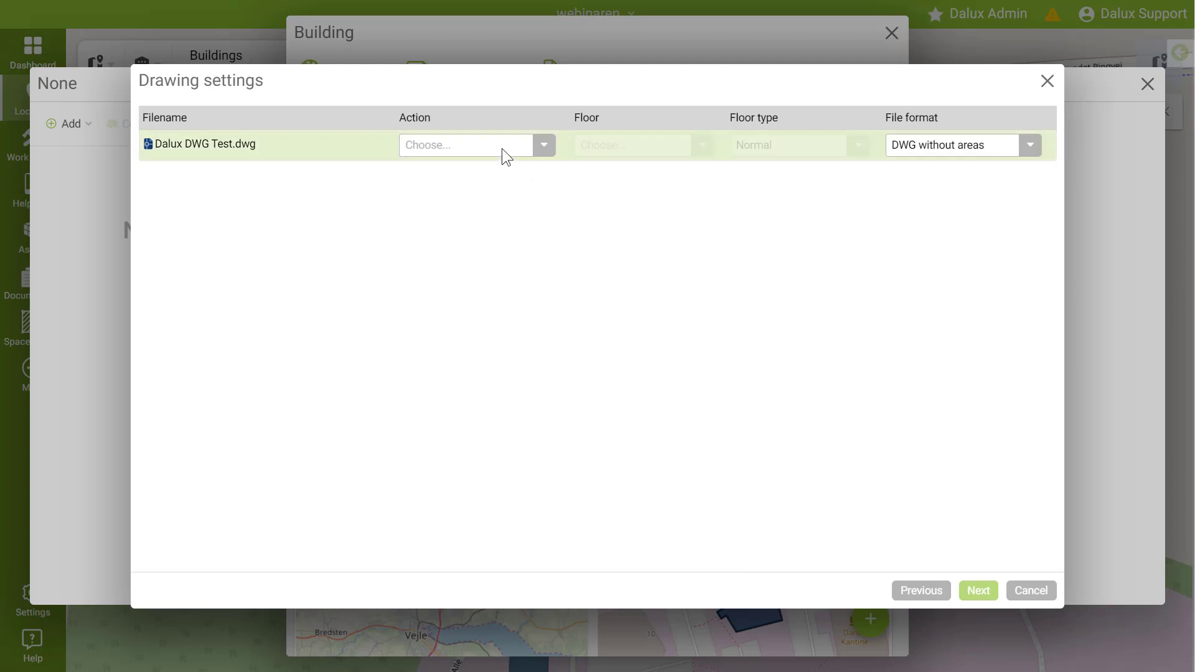
Step: Set the action to Create new floor, with floor 1. floor and floor type Normal
click(502, 148)
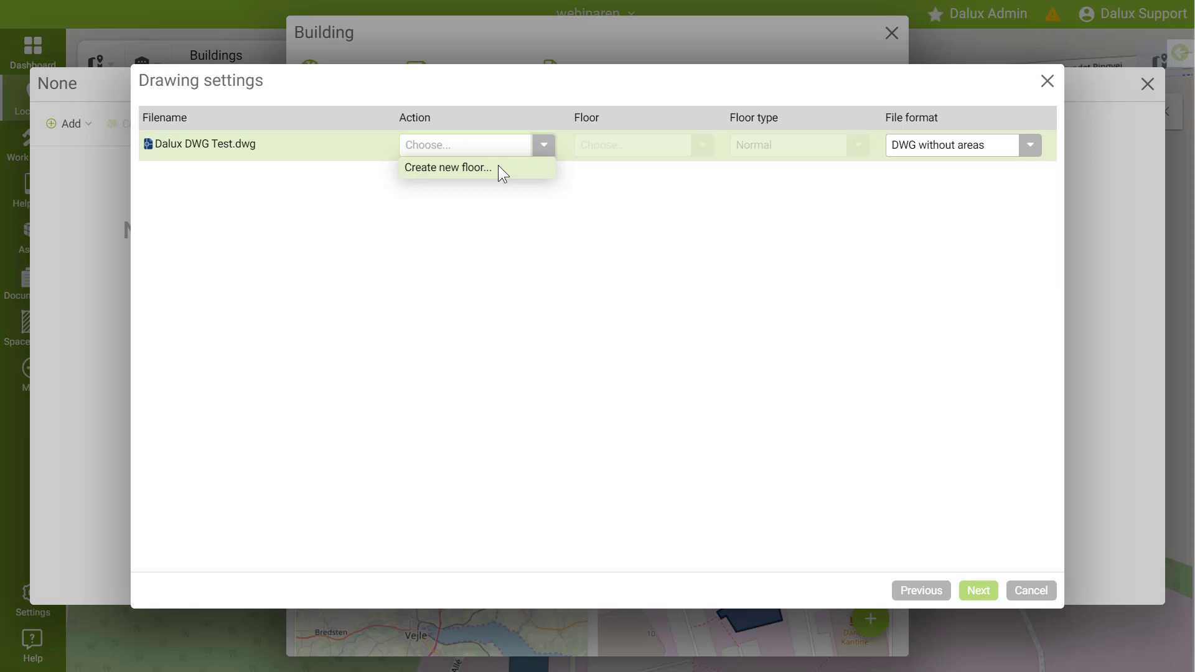
click(498, 166)
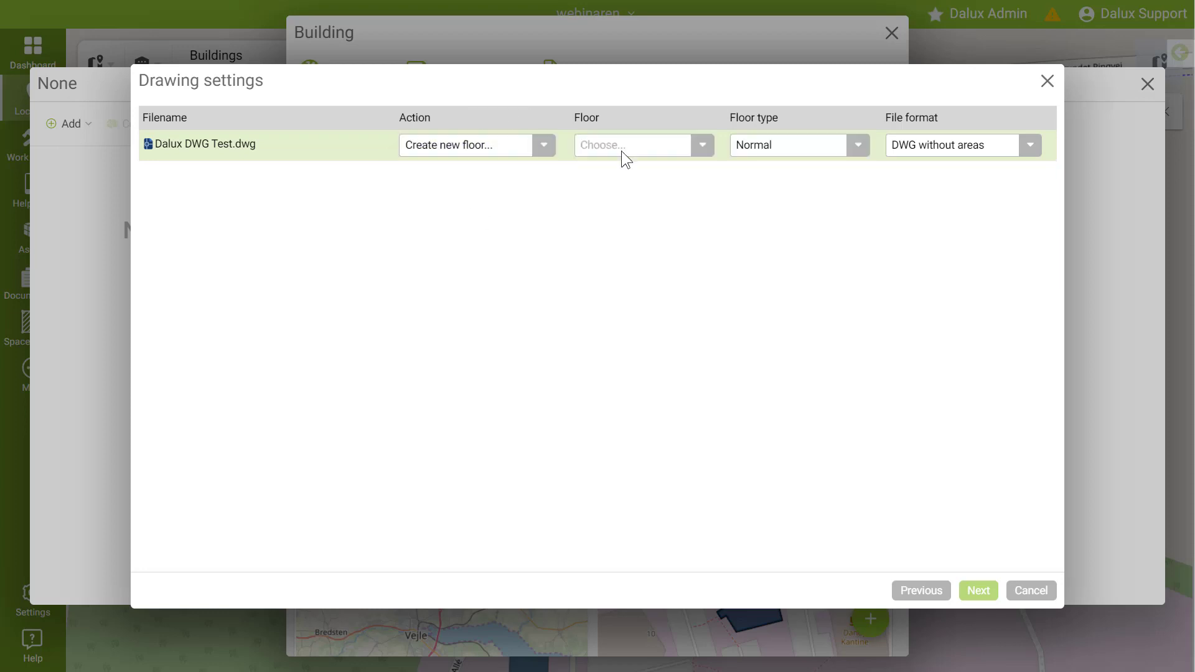
click(621, 151)
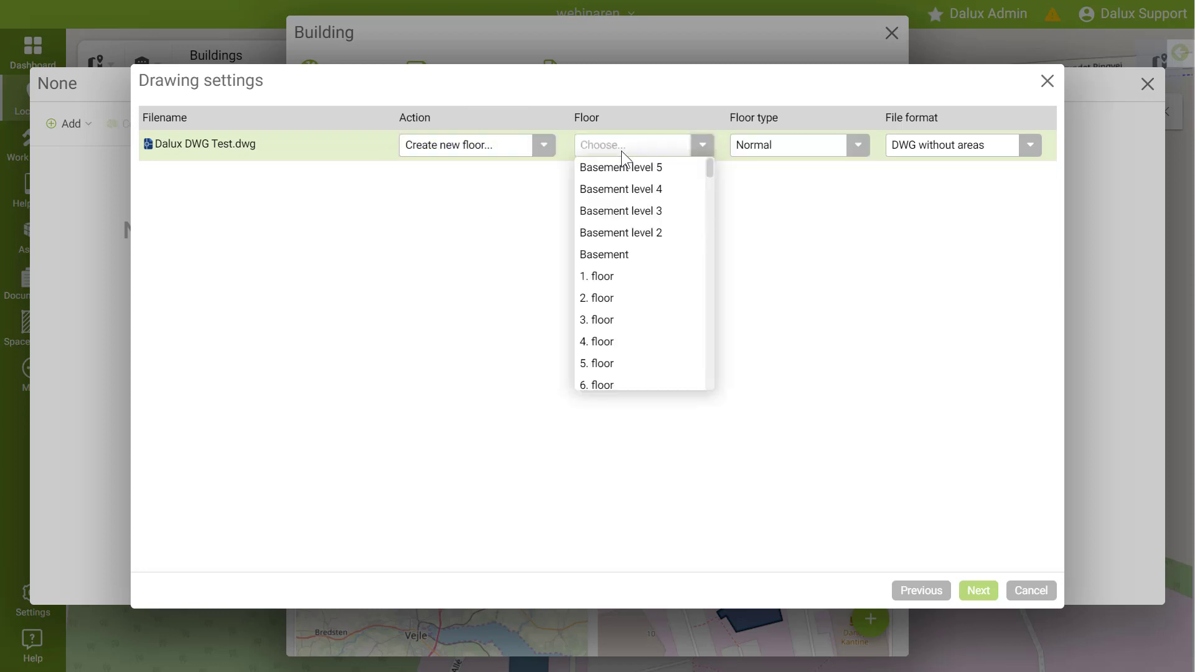
click(626, 277)
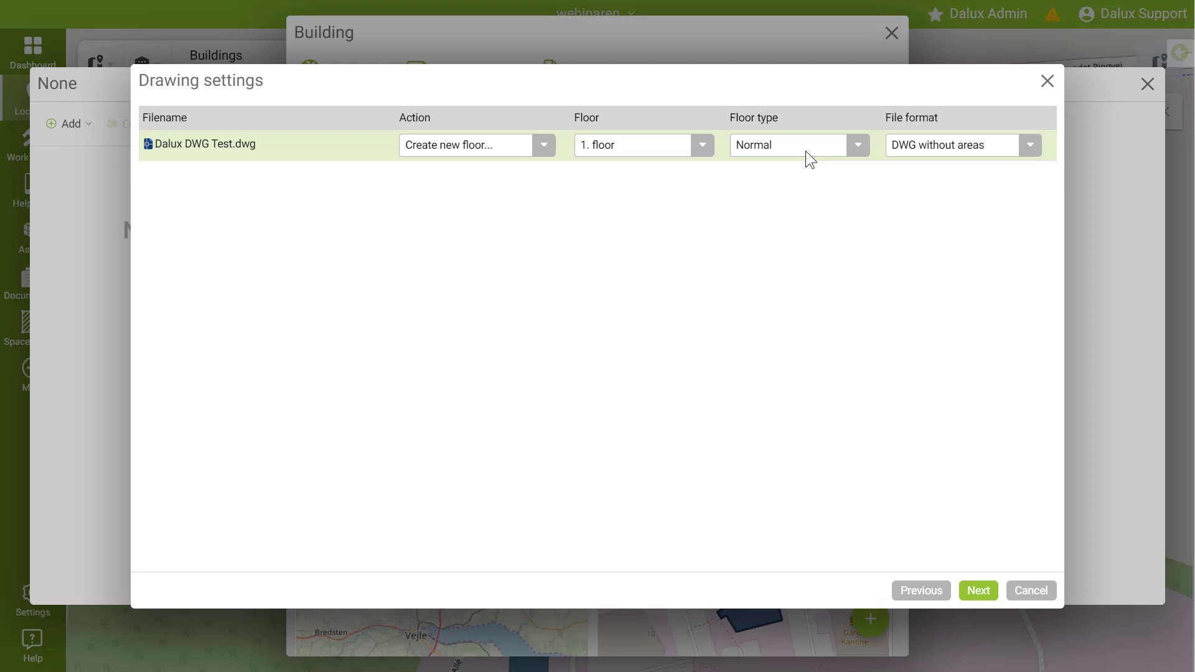
click(805, 151)
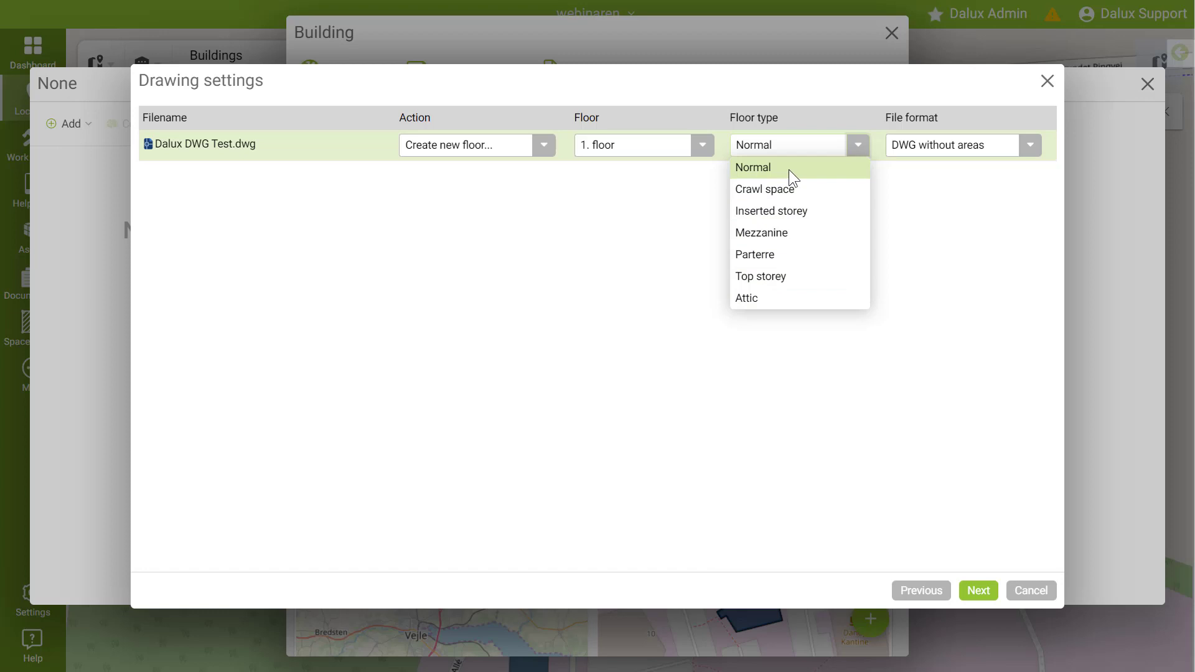
click(789, 169)
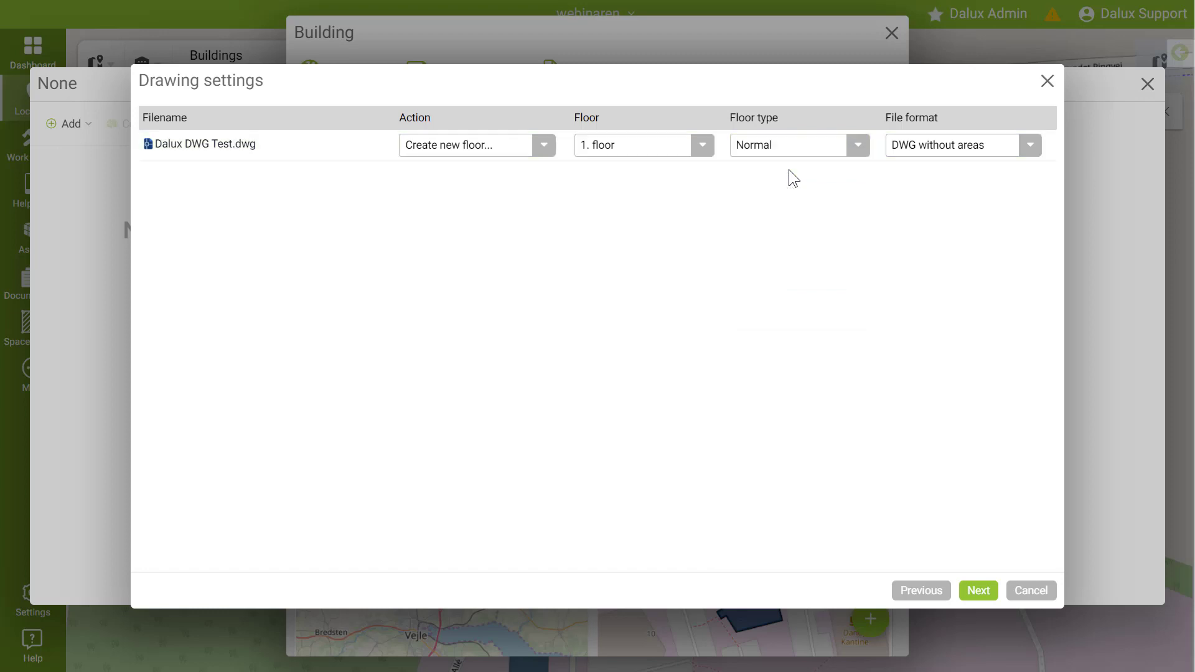
Step: Set the file format to Custom and continue to the layer names
click(901, 153)
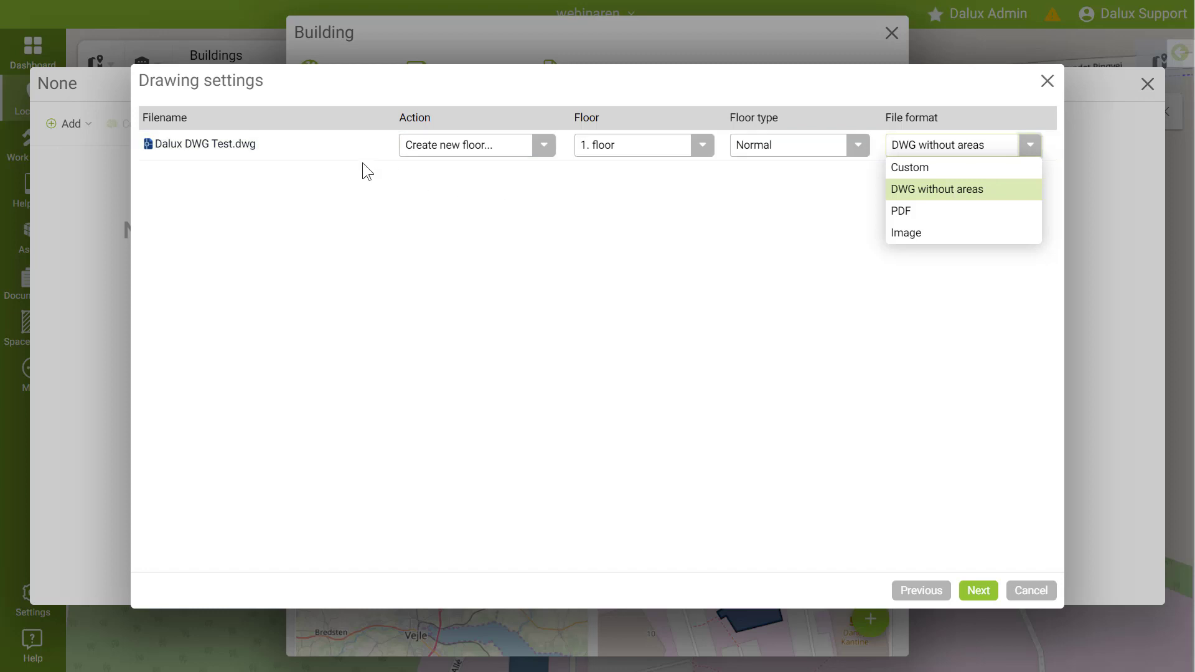
click(915, 167)
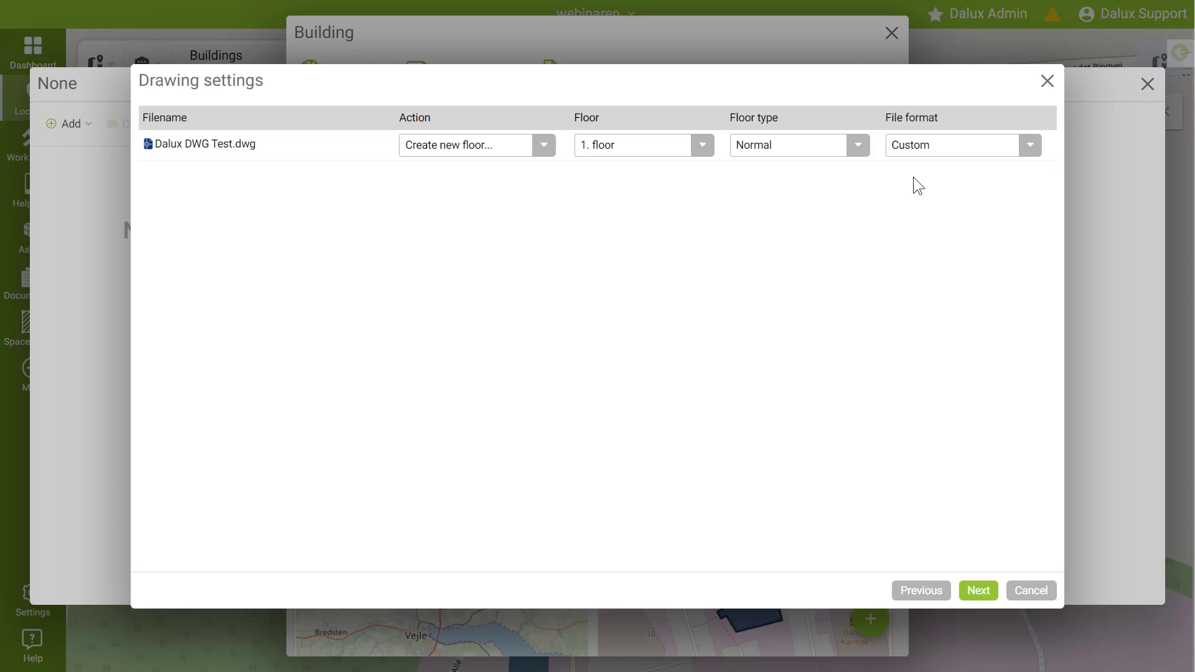
click(978, 590)
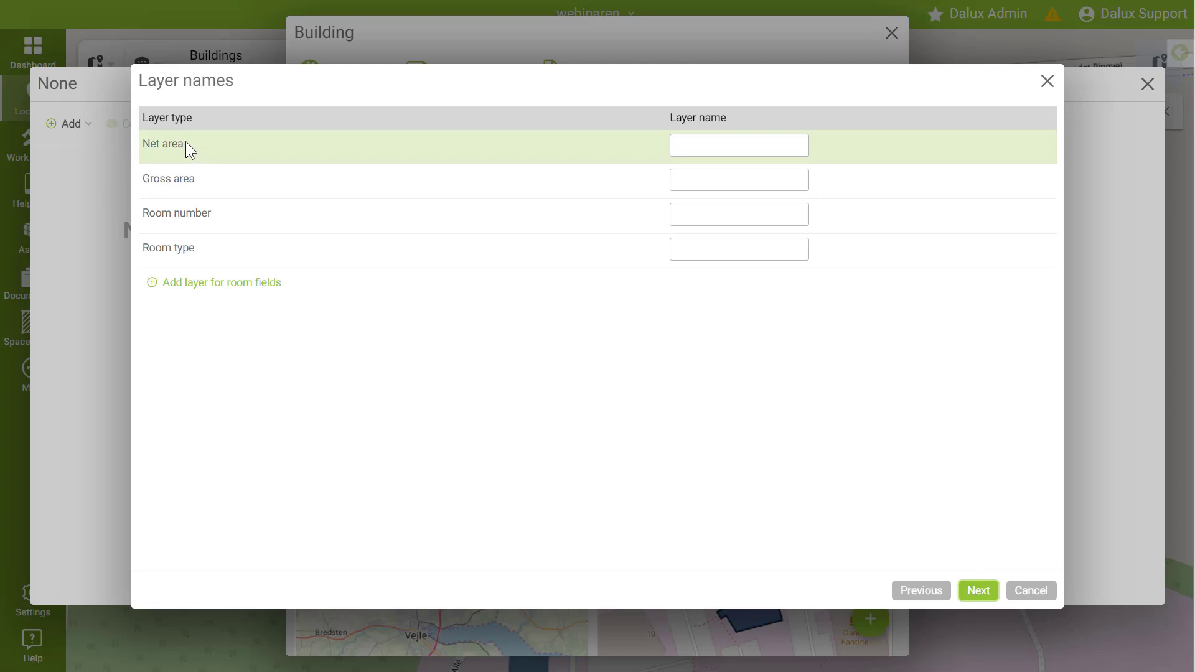
Step: Enter layer names A49--A-N, A49--A-B, A49--I- and A49--T- for net area, gross area, room number and room type, then continue
click(700, 146)
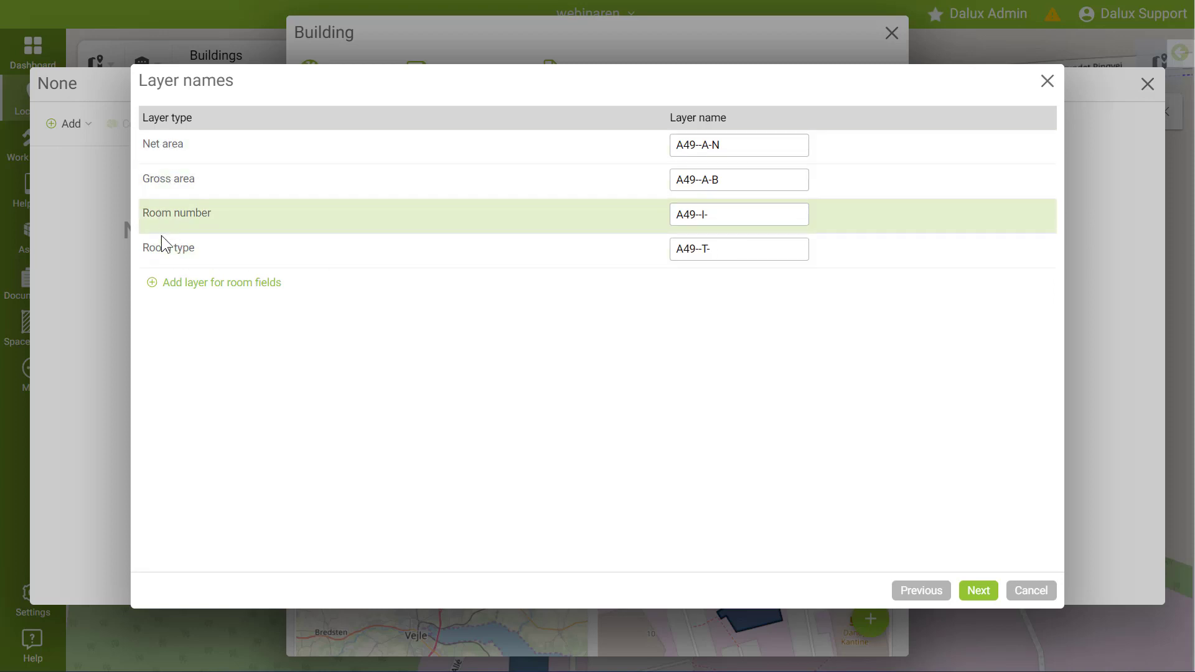
click(979, 592)
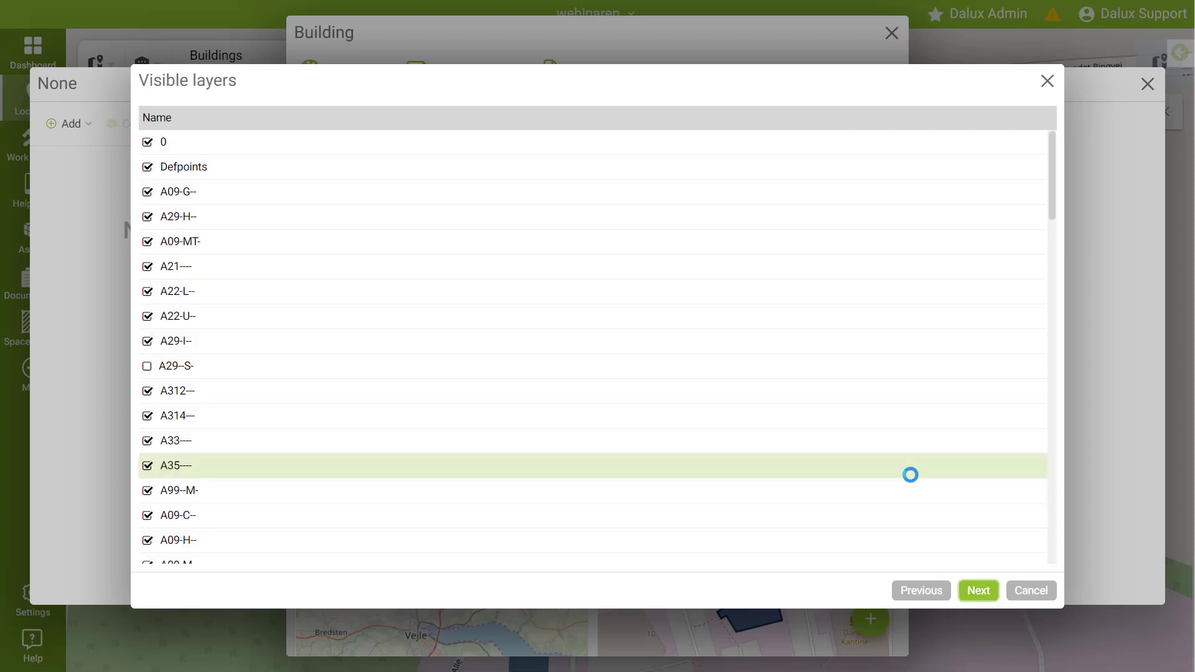
Step: Toggle the A09-MT- layer's visibility off and back on, then continue to room parameters
click(147, 243)
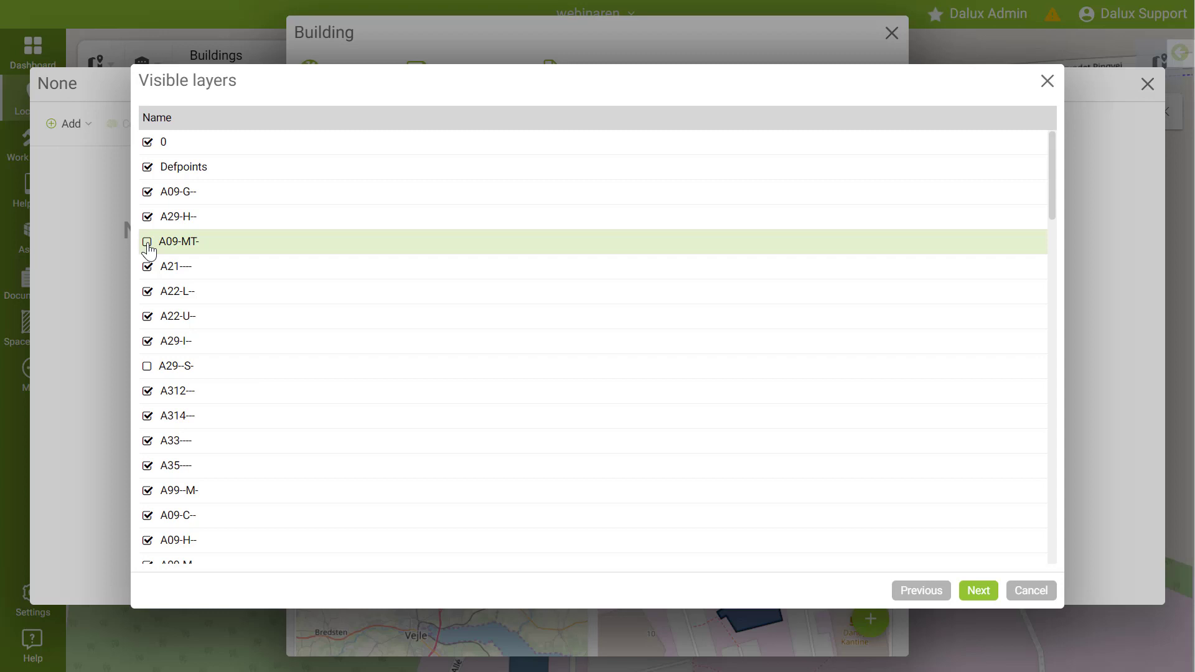
click(148, 243)
click(977, 592)
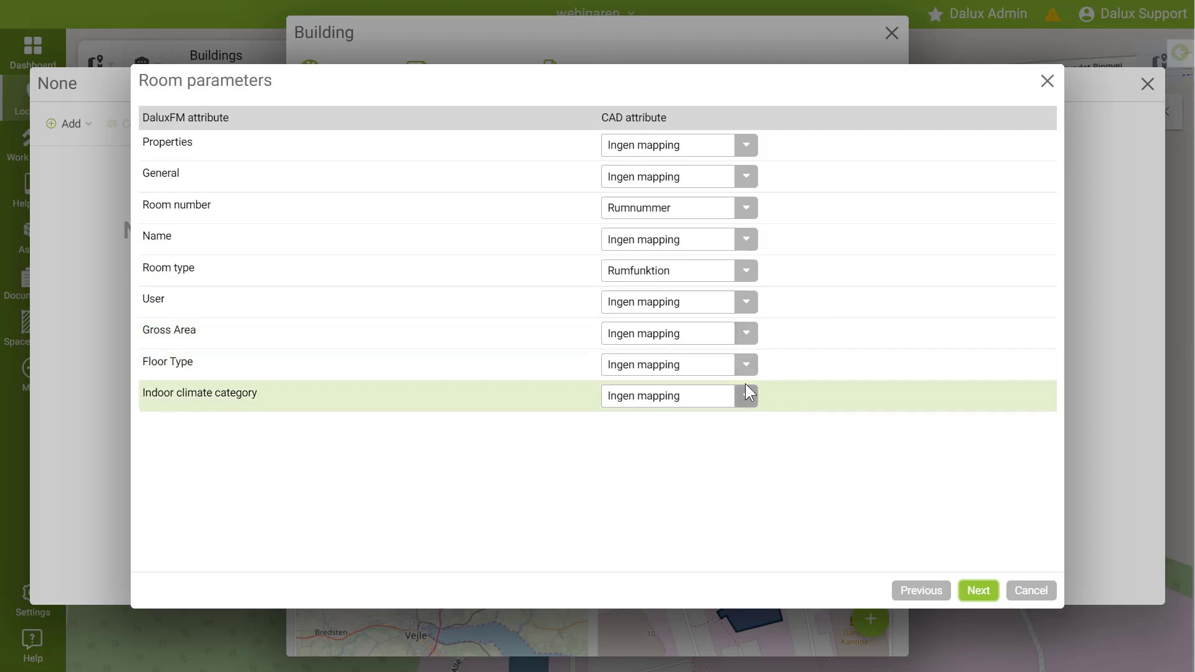
Step: Leave Gross Area with no mapping and continue past the room parameter mapping
click(747, 334)
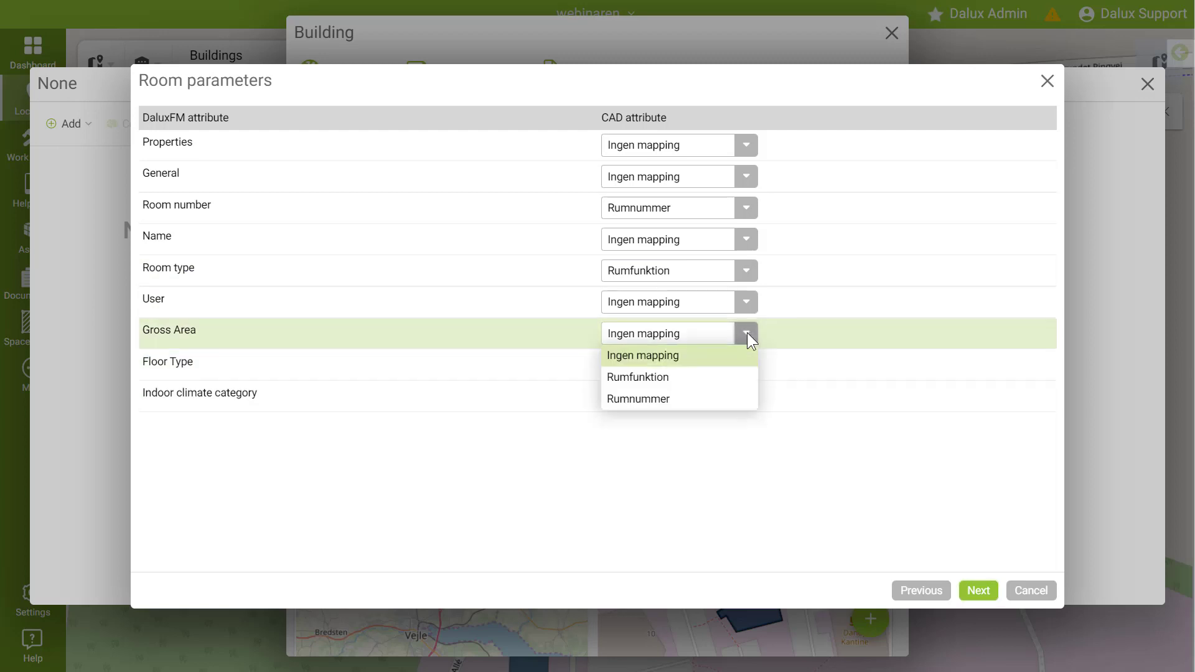
click(747, 336)
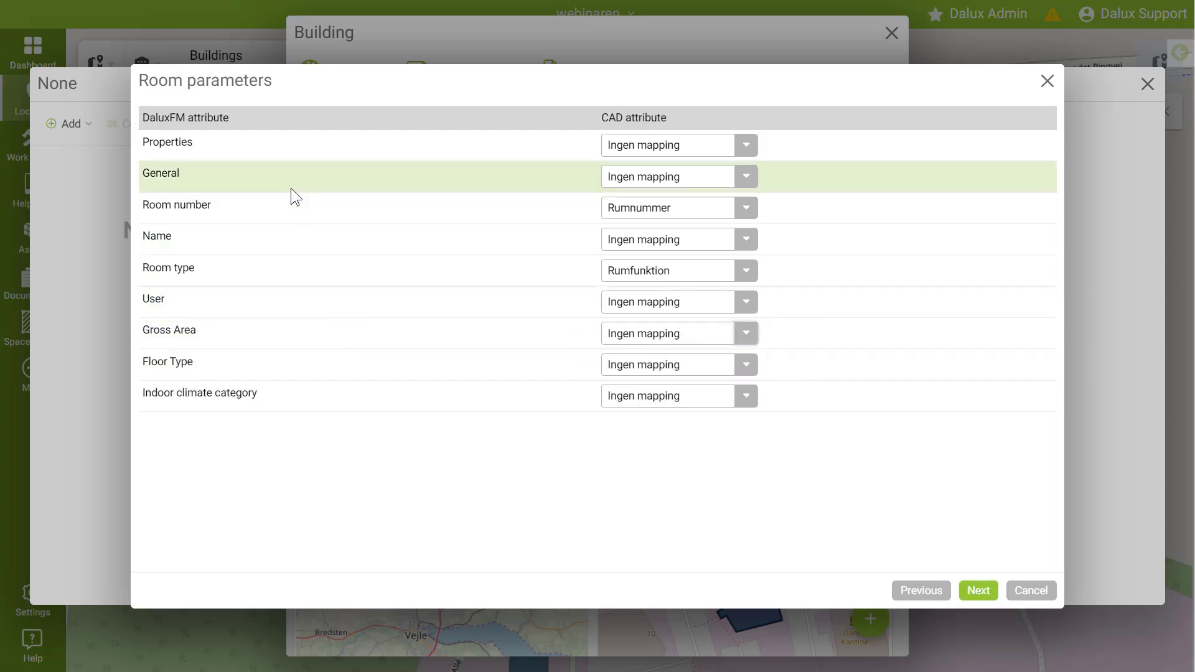
click(979, 593)
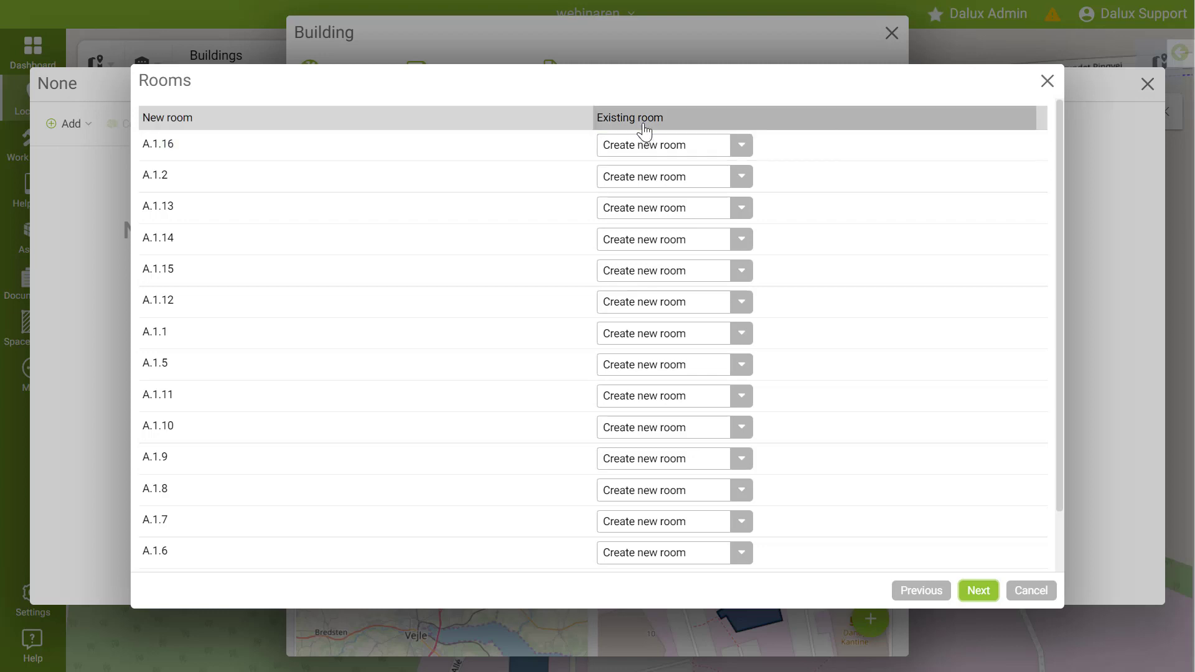
Step: Keep Create new room for the rooms and create a new gross area, then confirm the import
click(652, 148)
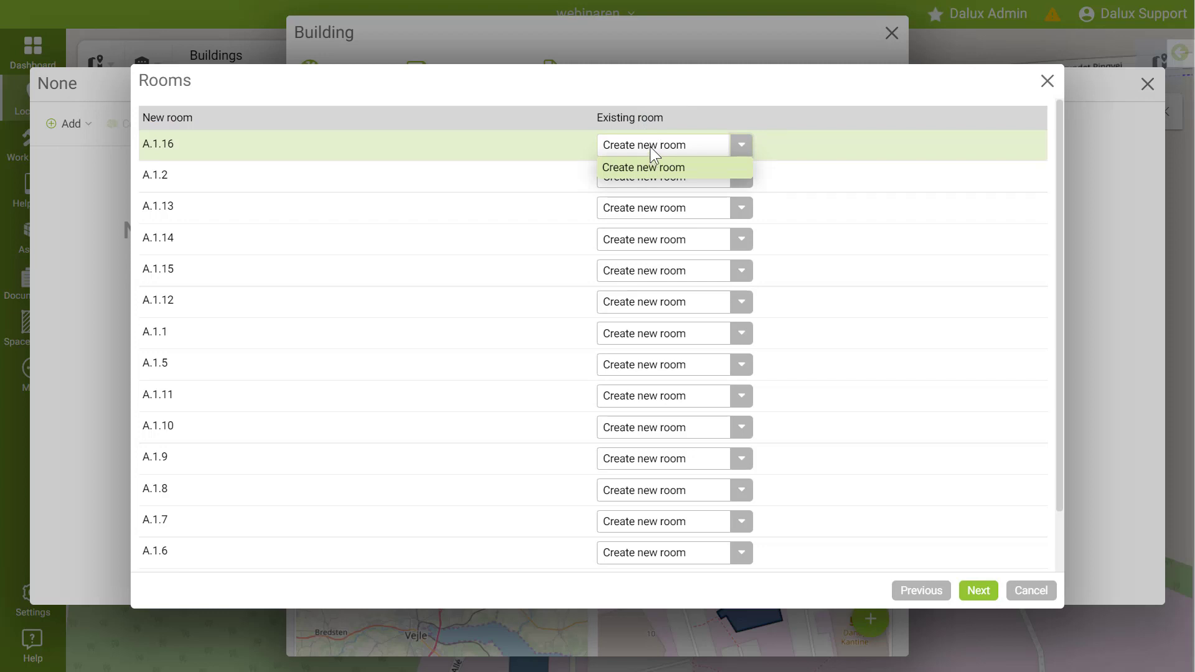
click(650, 147)
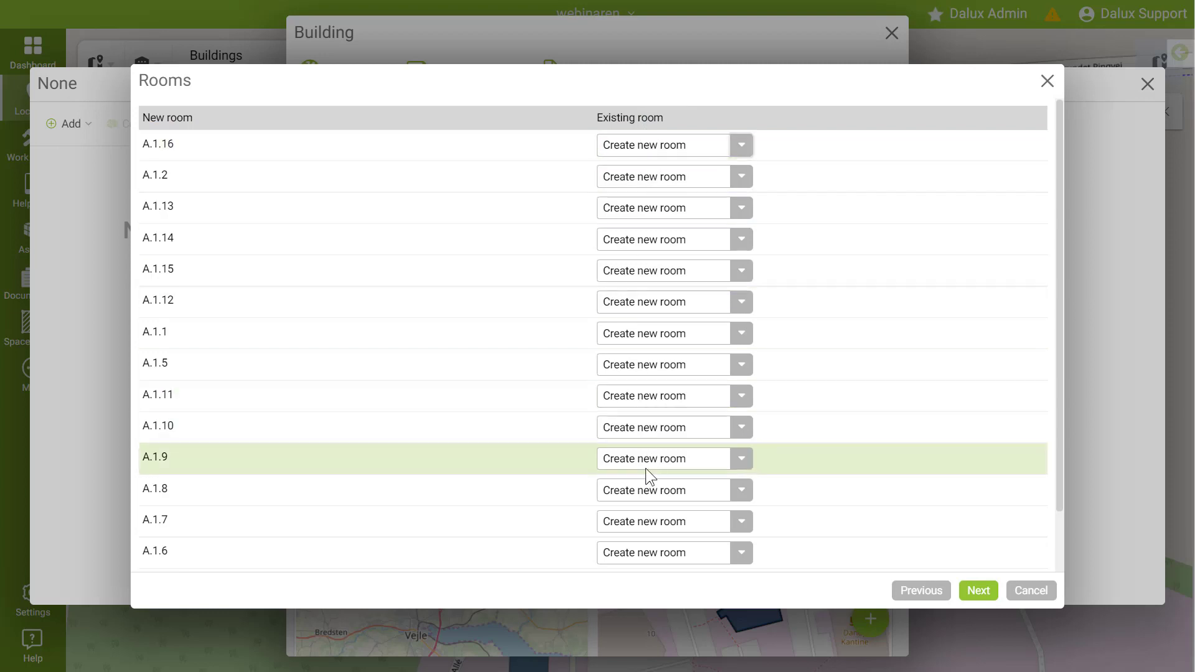
click(988, 596)
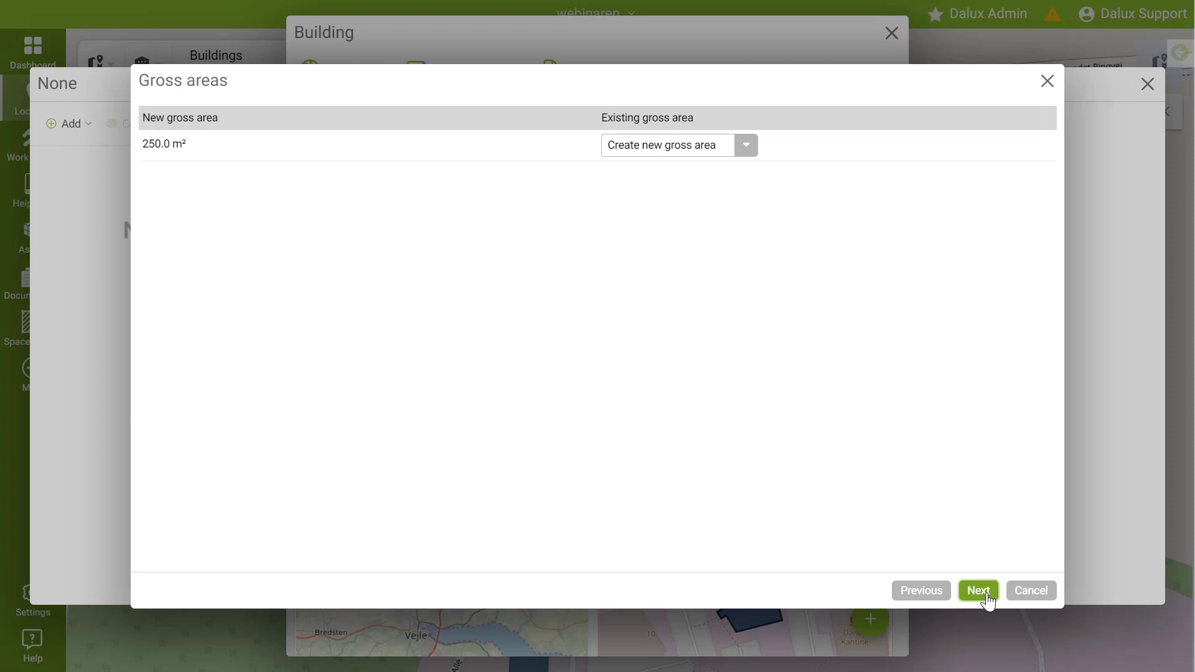
click(987, 596)
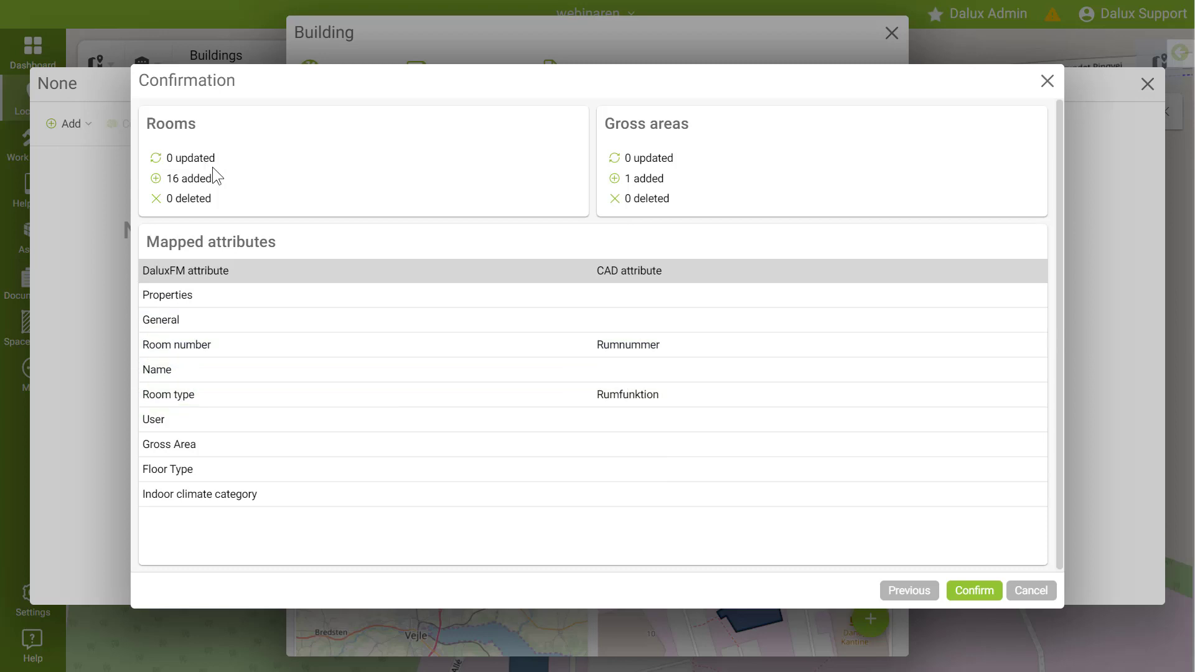
click(978, 593)
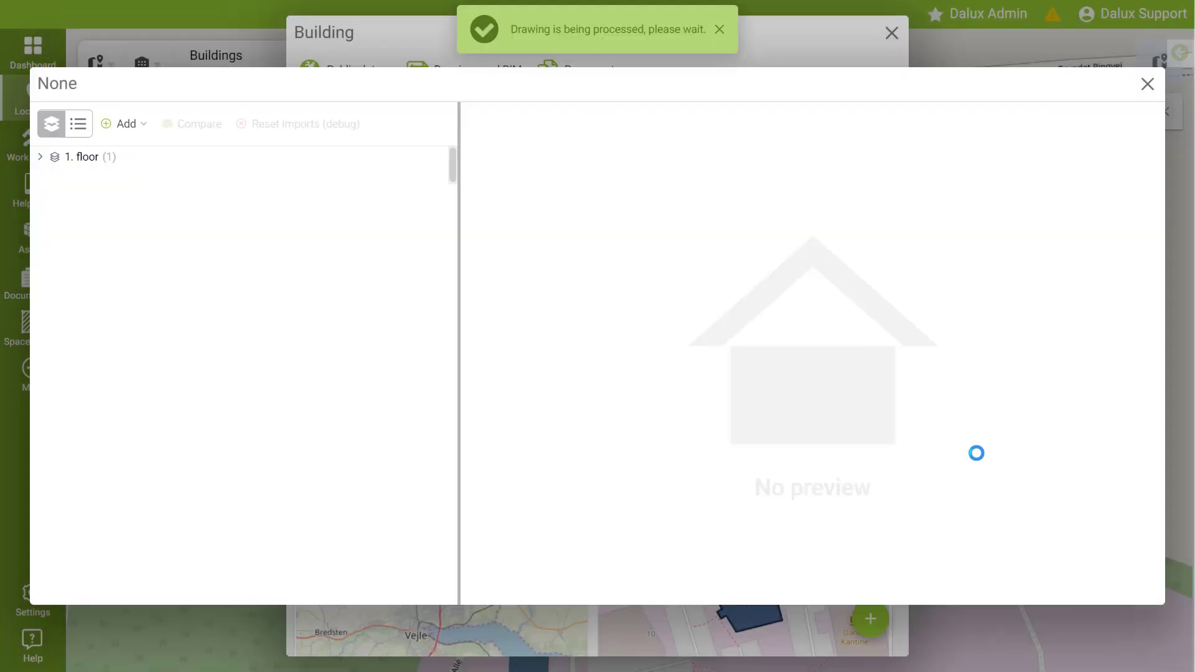
Step: Expand 1. floor and Architectural and select Dalux DWG Test.dwg to view its details
click(41, 157)
click(107, 178)
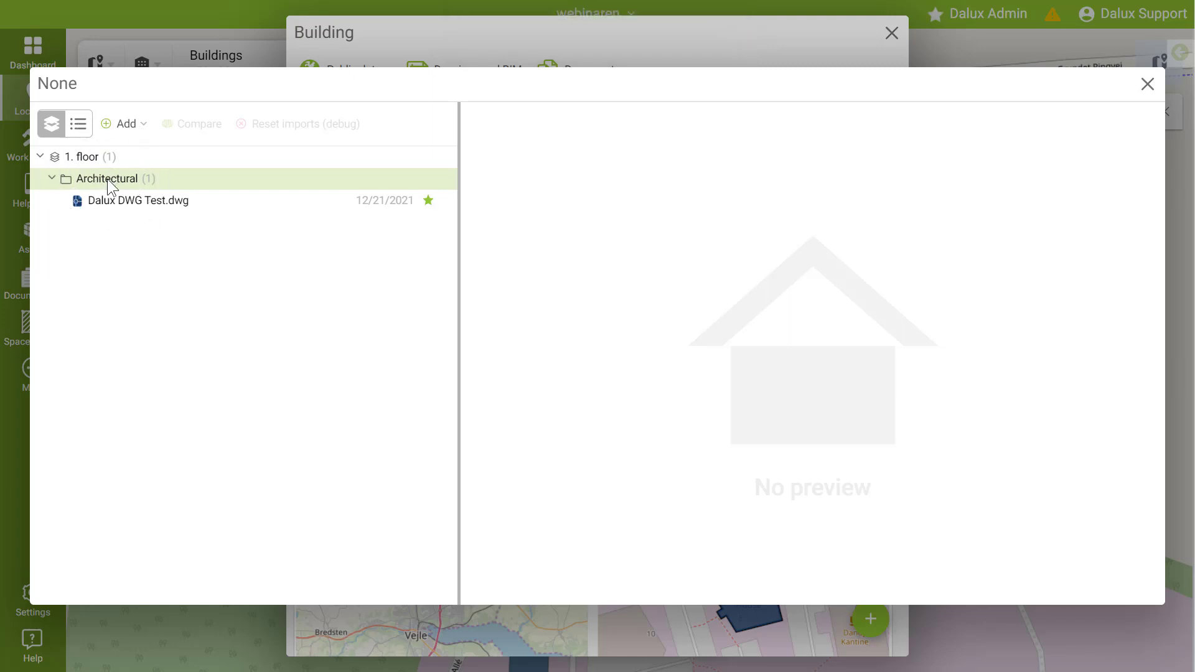
click(128, 200)
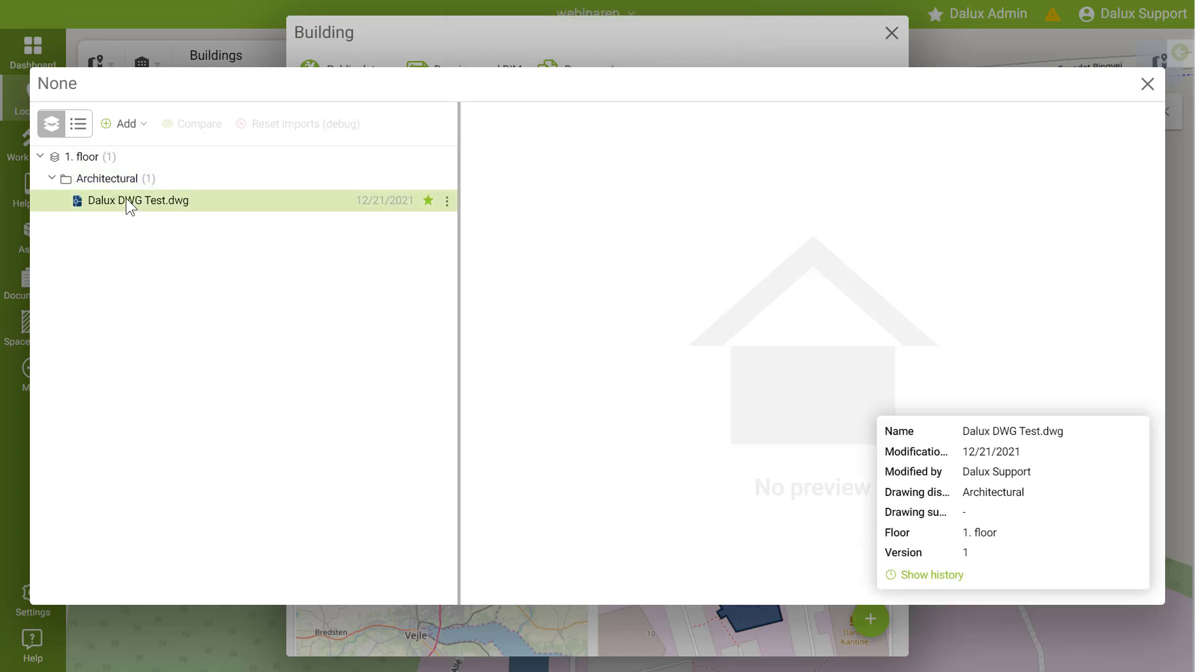
Step: Close the dialogs and open Dalux DWG Test.dwg from the building's 1. floor Architectural drawings
click(1145, 86)
click(891, 32)
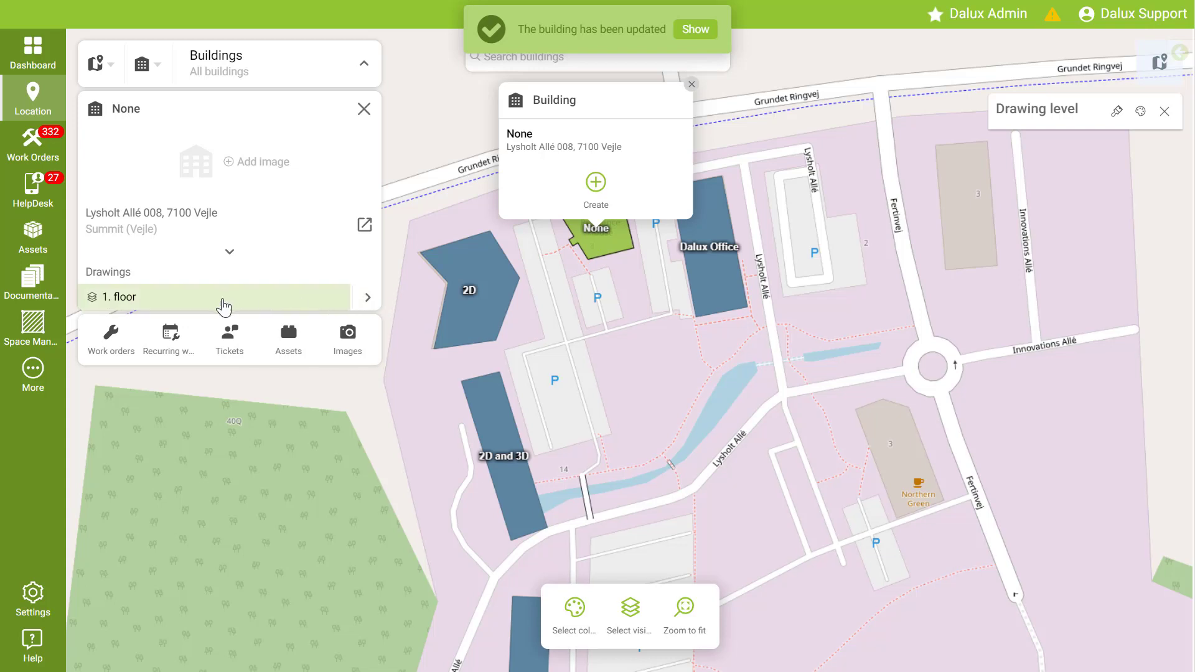
click(368, 298)
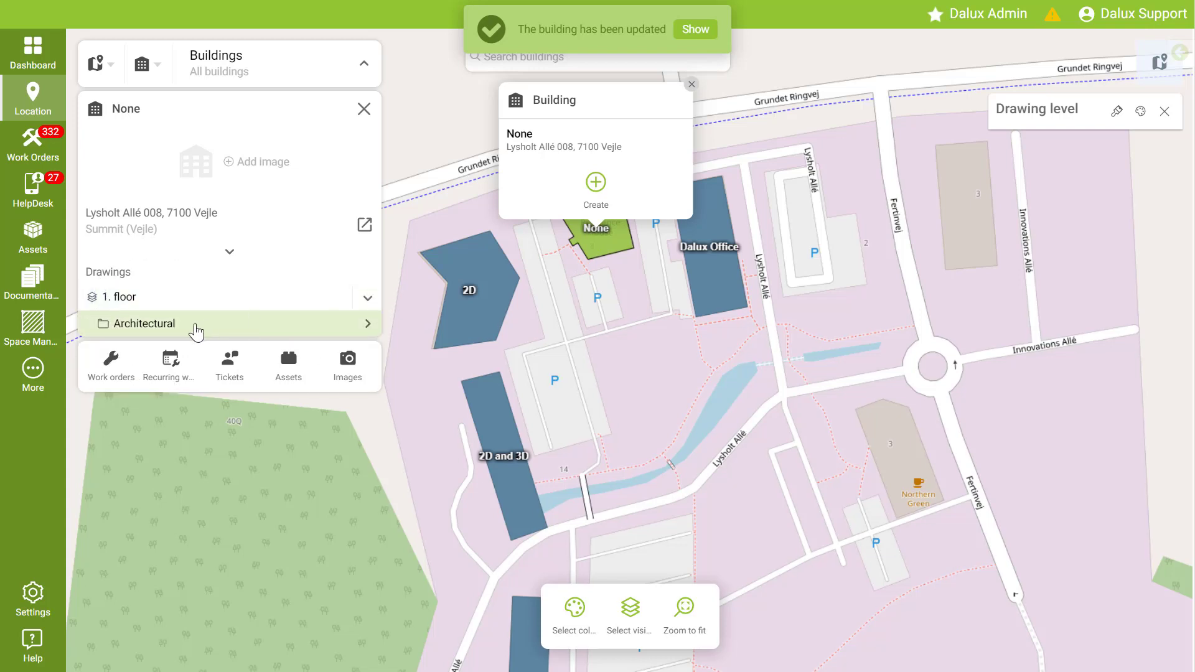
click(368, 326)
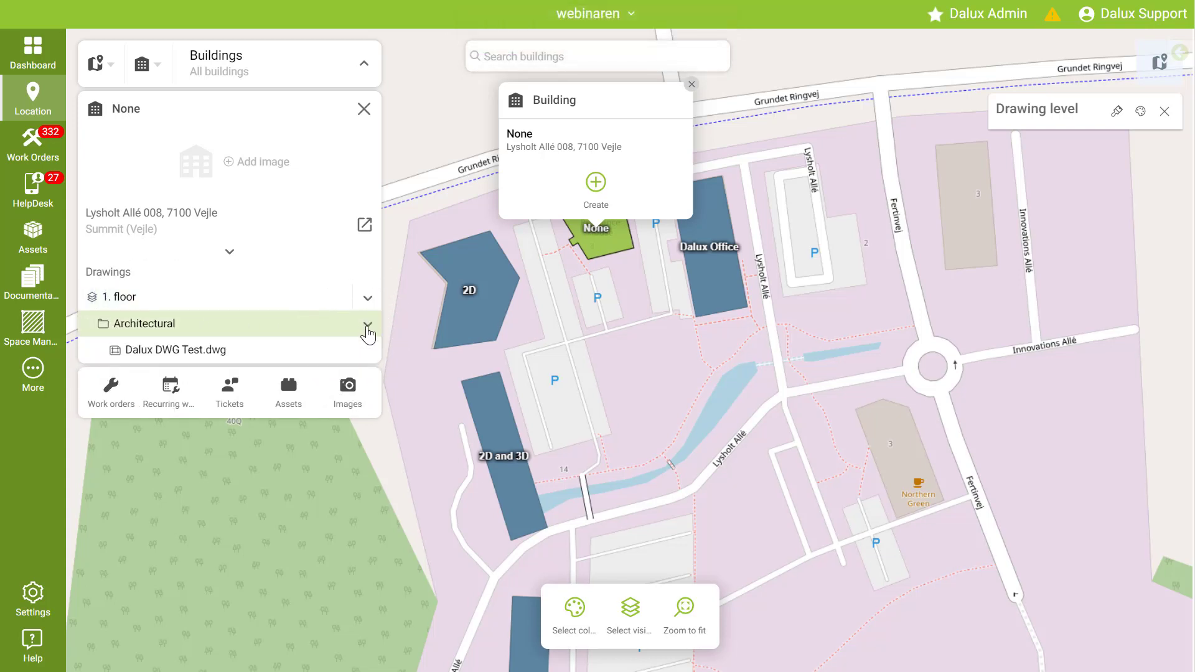
click(279, 353)
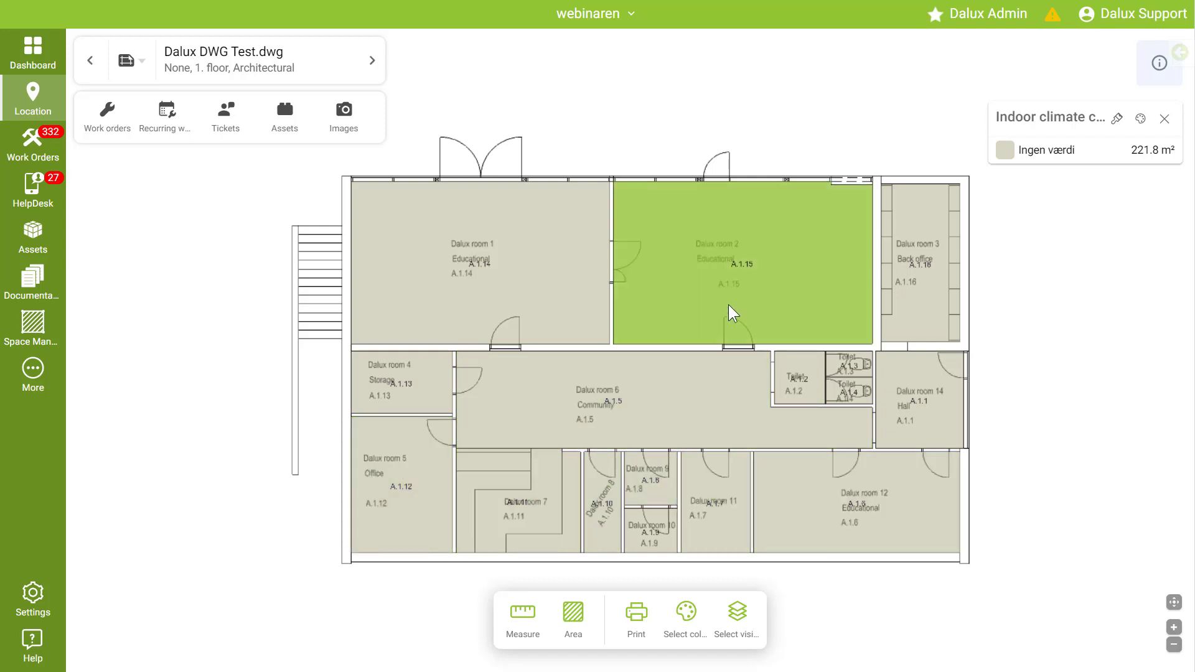
Step: Select rooms A.1.15, A.1.14 and A.1.5 together on the floor plan
click(713, 291)
ctrl+click(502, 283)
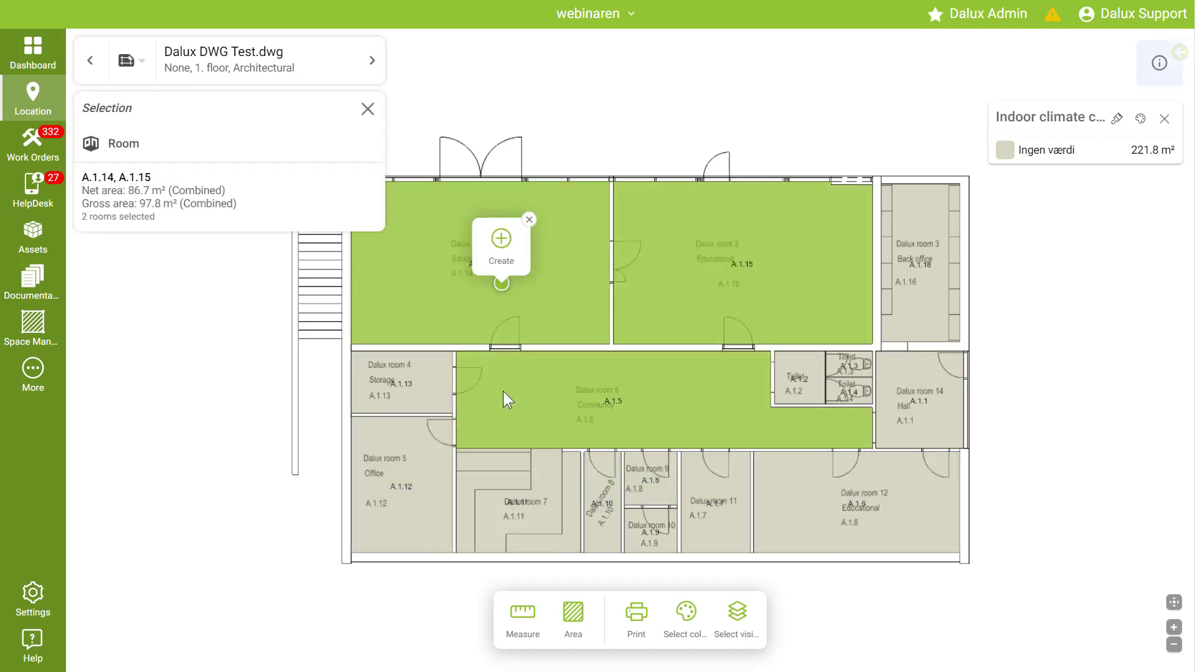
ctrl+click(503, 391)
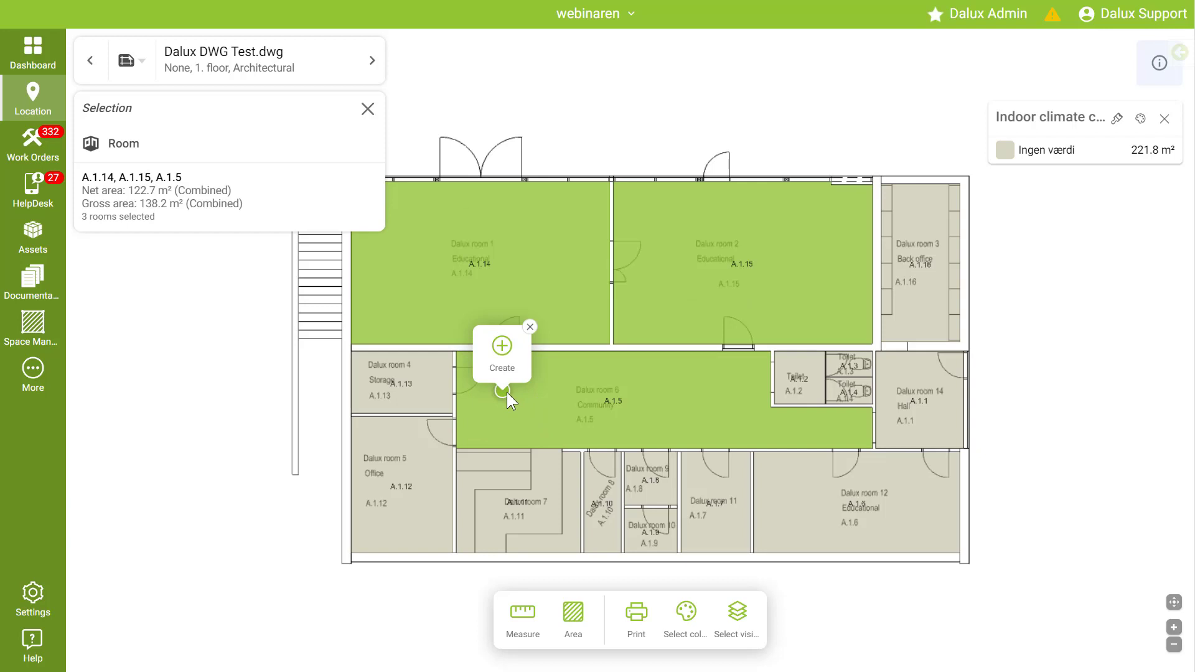
Step: Open the properties of the selected rooms and close them again
click(282, 211)
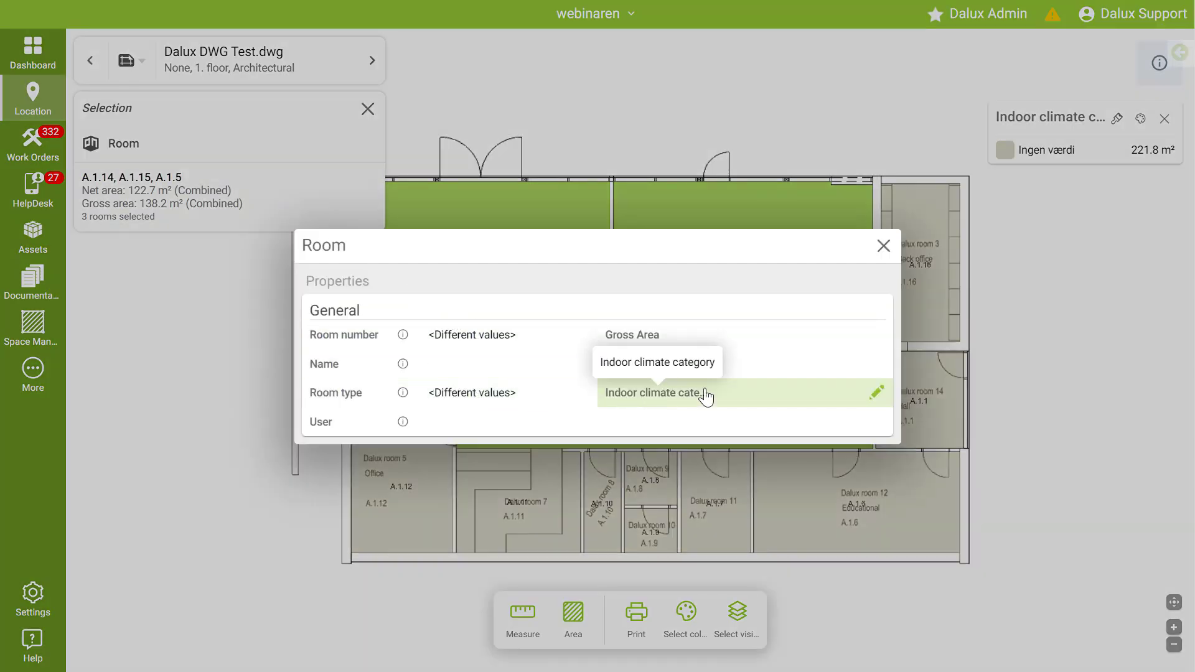
click(884, 246)
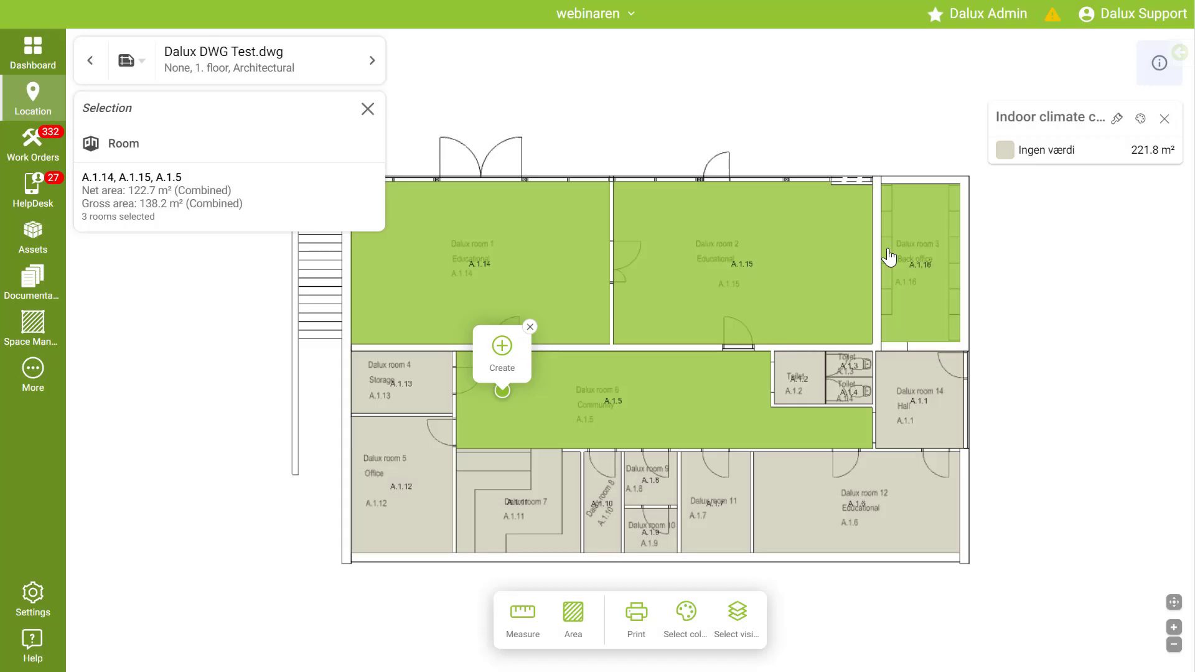
Step: Select room A.1.15 alone and open its Create menu
click(669, 286)
click(671, 260)
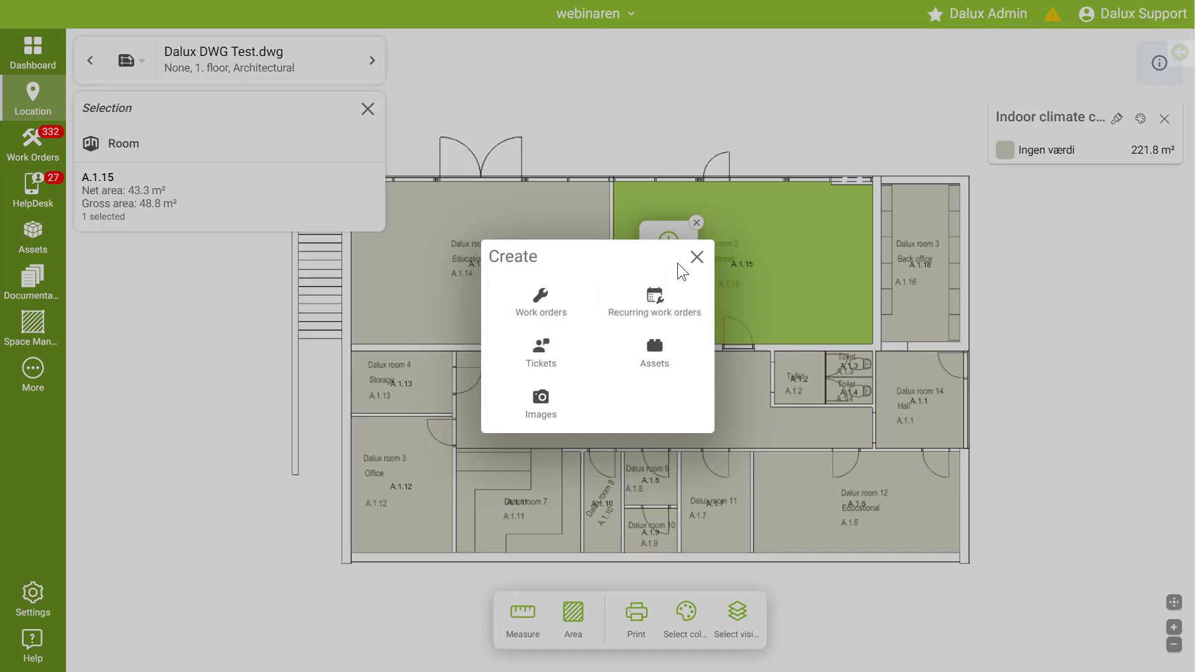
Step: Close the Create menu, return to the buildings map and open the building dialog for the building named None
click(697, 257)
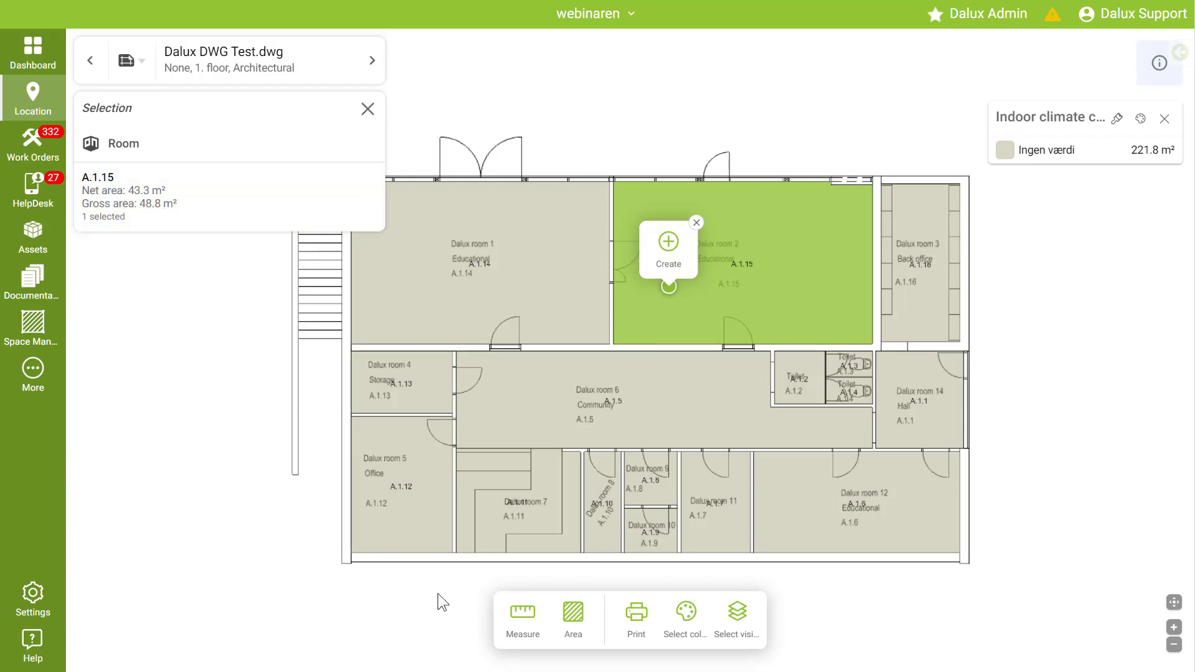
click(91, 60)
click(651, 344)
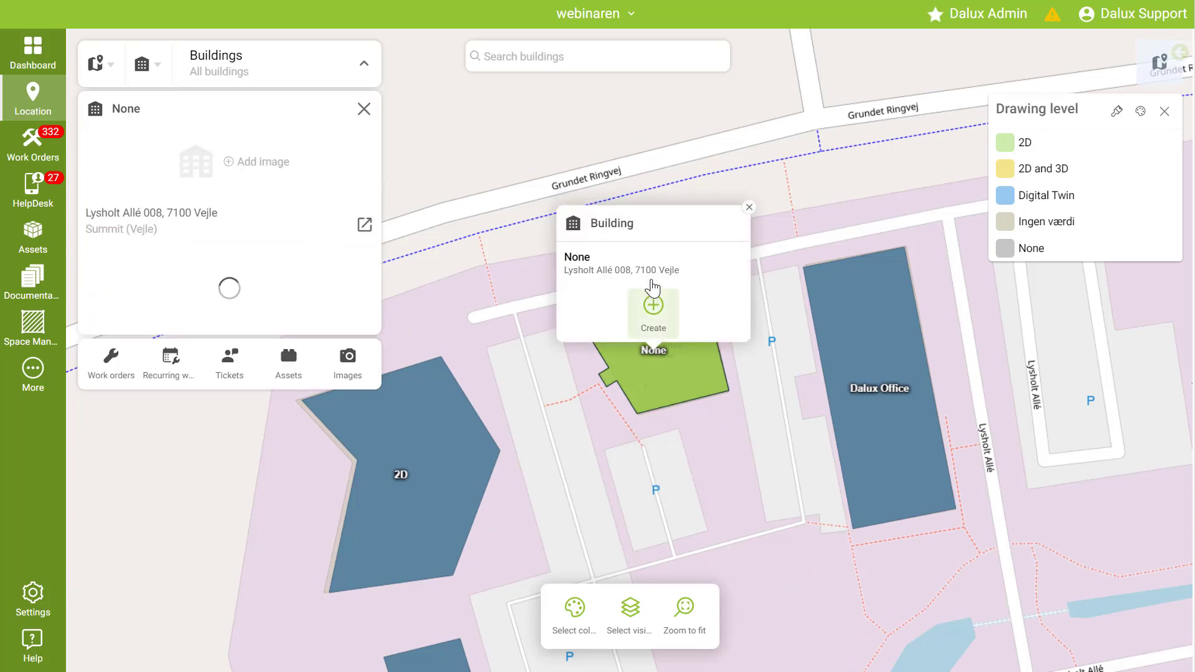
click(651, 277)
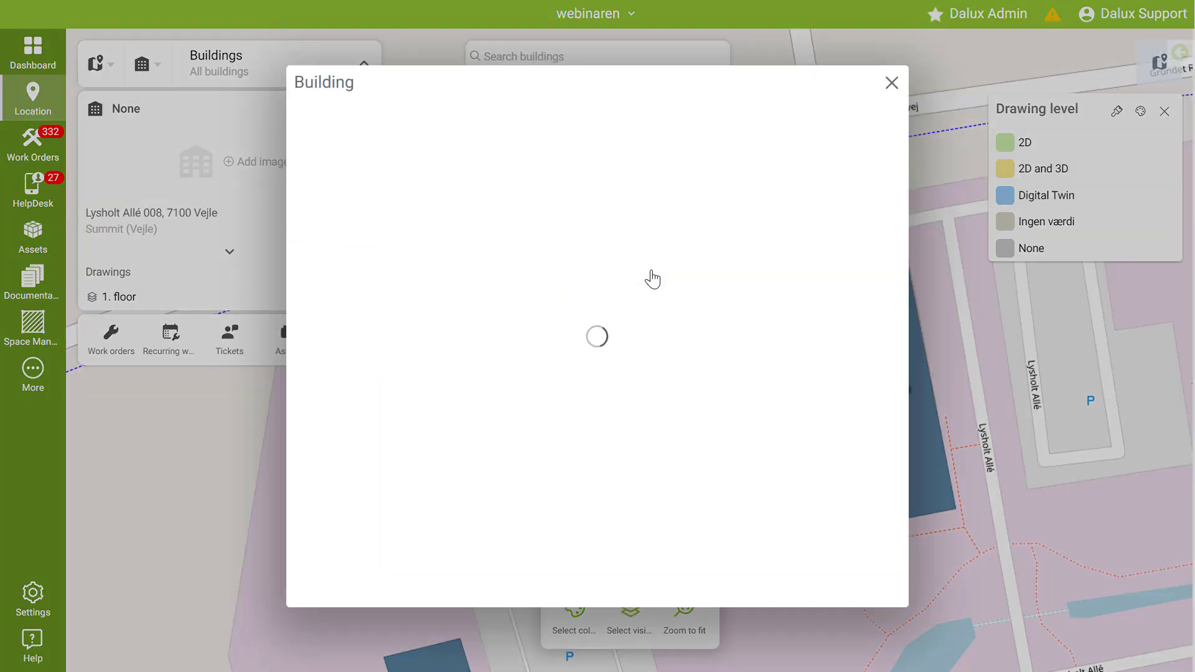
Step: Open the building's drawings list, check the Add options, and expand the 1. floor level to show its drawings
click(477, 70)
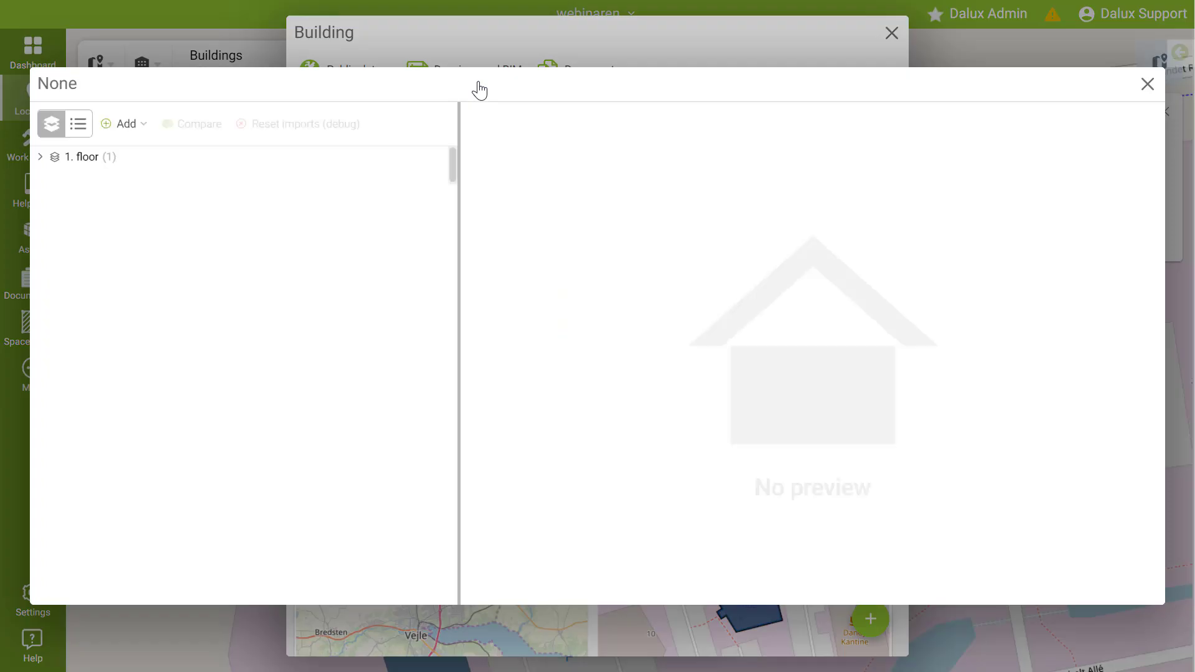
click(123, 124)
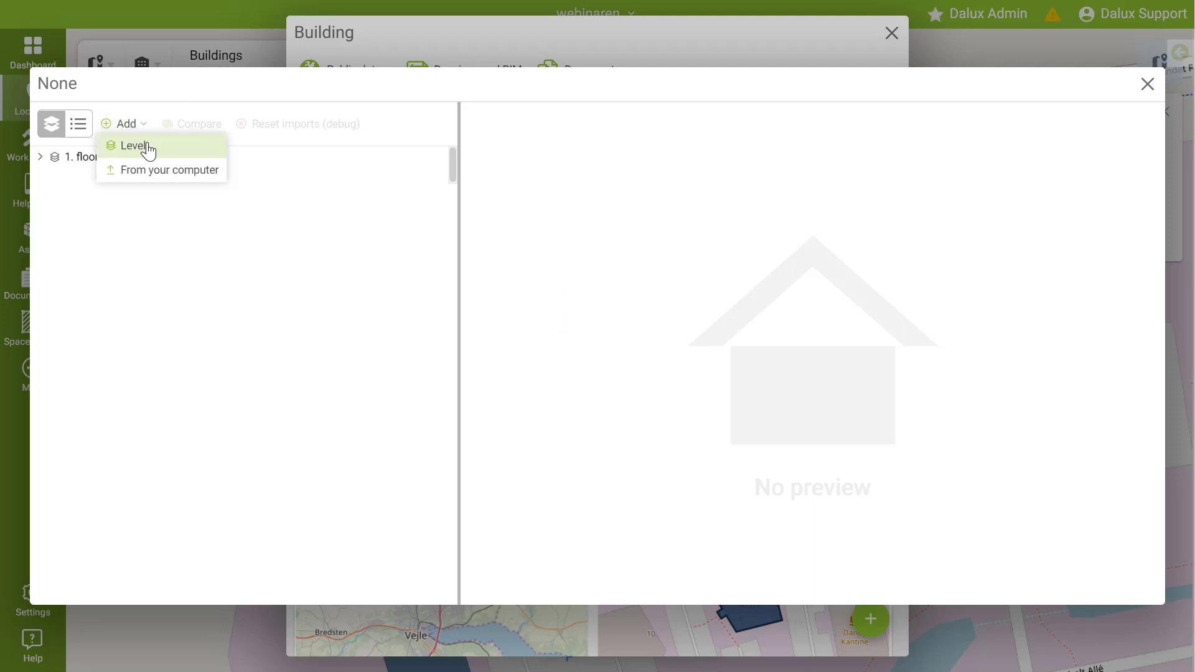
click(39, 157)
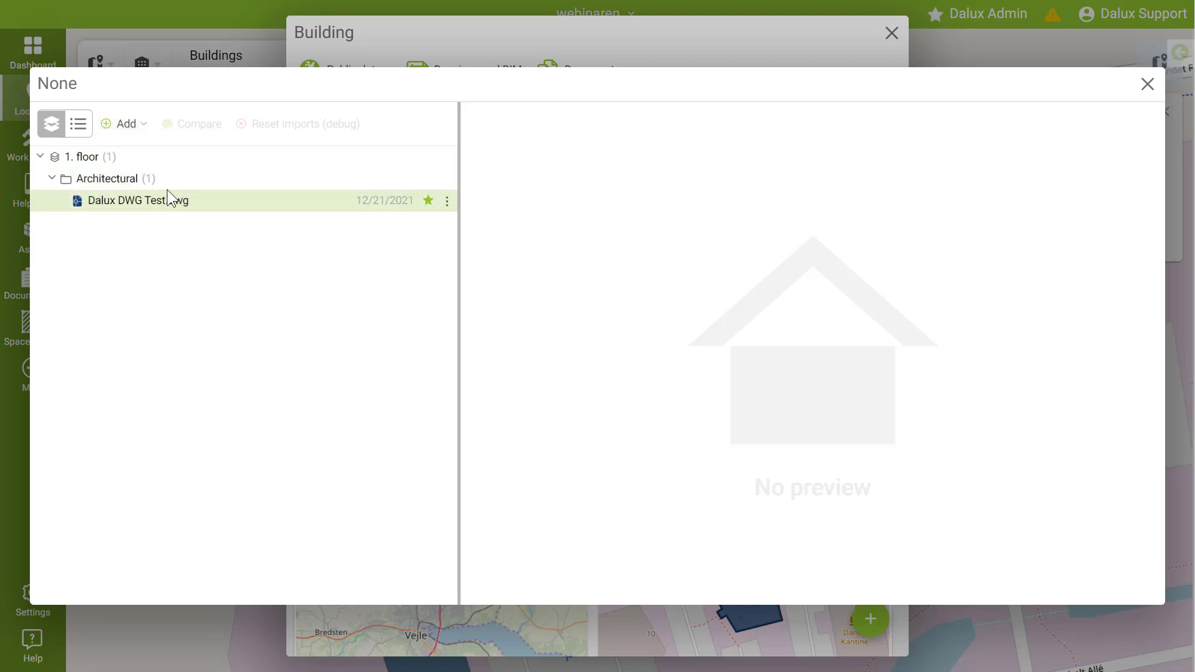